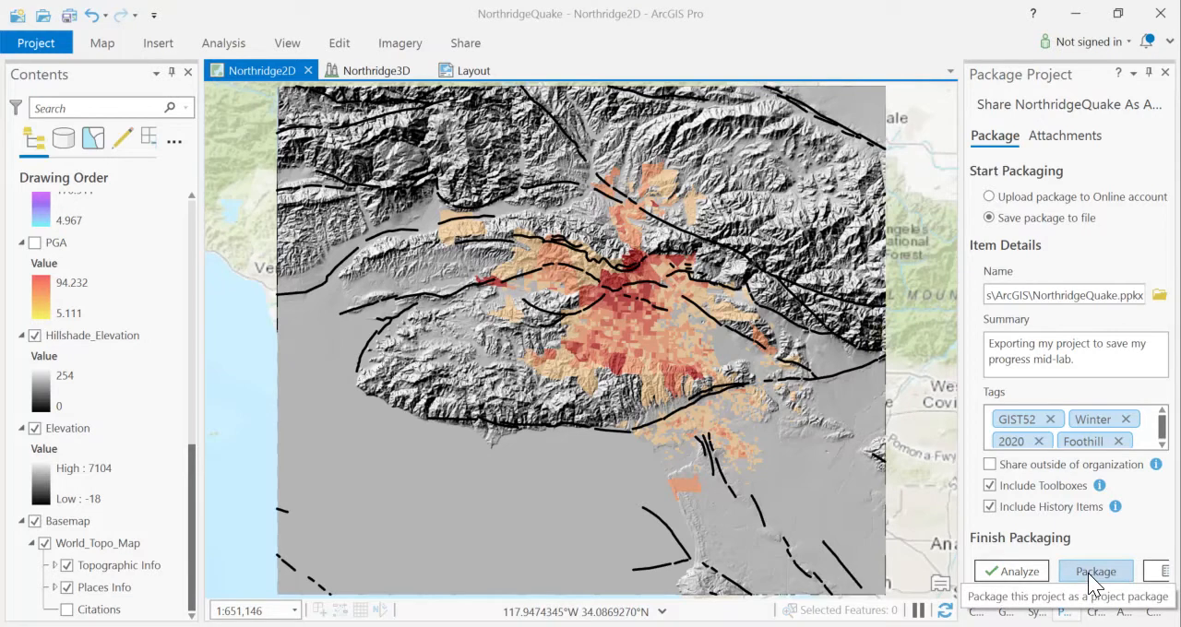
- Package the project to the file NorthridgeQuake.ppkx and agree to save the project's changes first
{"action": "left_click", "coordinate": [1088, 571]}
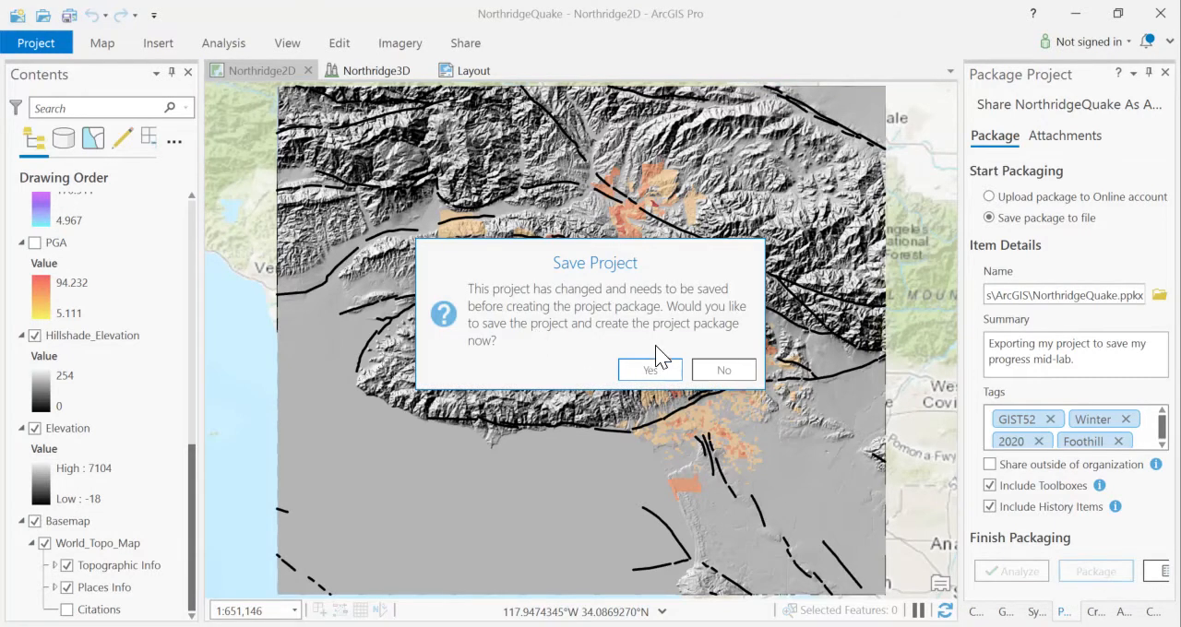
{"action": "left_click", "coordinate": [651, 367]}
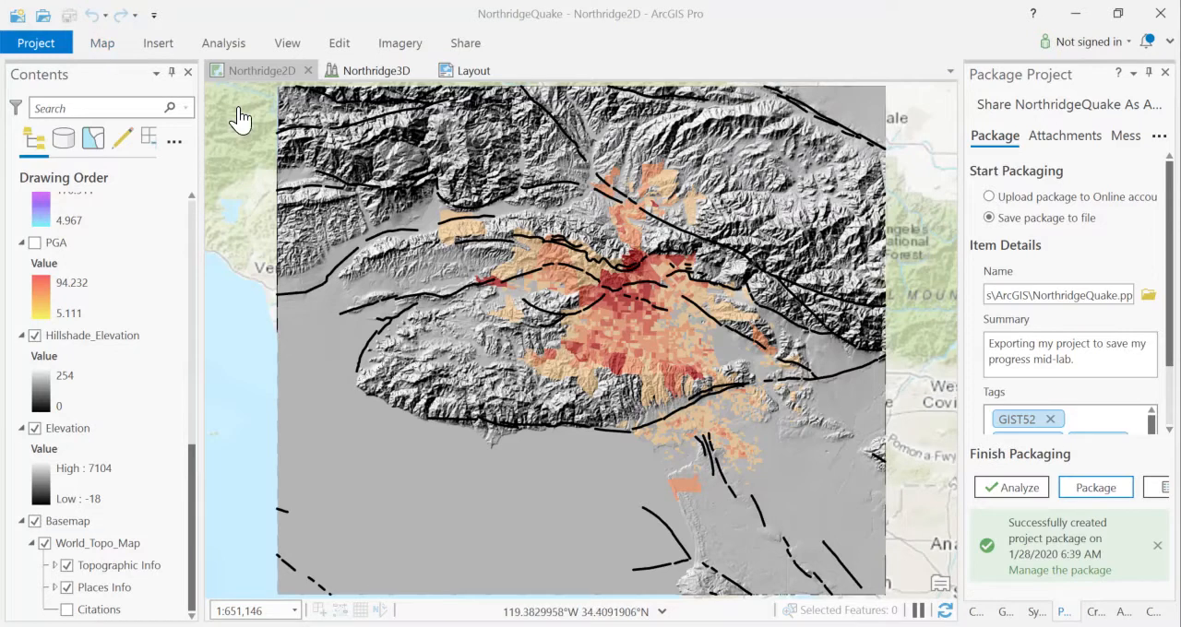
- Open the Buffer geoprocessing tool and set MajorFaults as the input features, with MajorFaults_Buffer as the output feature class
{"action": "left_click", "coordinate": [223, 49]}
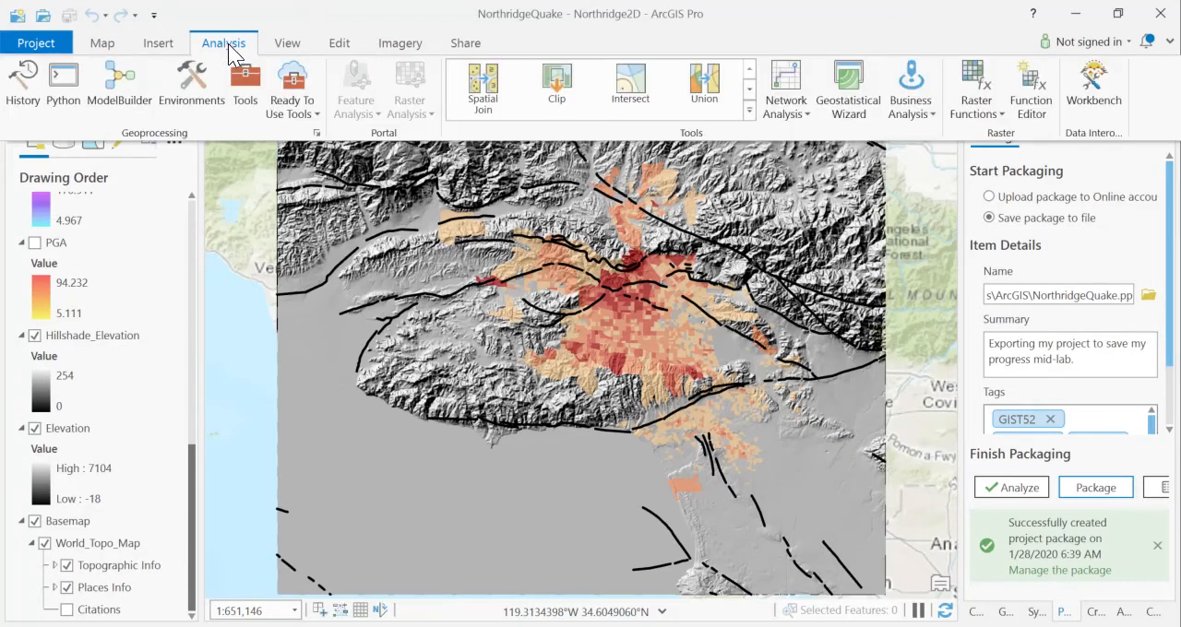
{"action": "left_click", "coordinate": [749, 88]}
{"action": "left_click", "coordinate": [486, 100]}
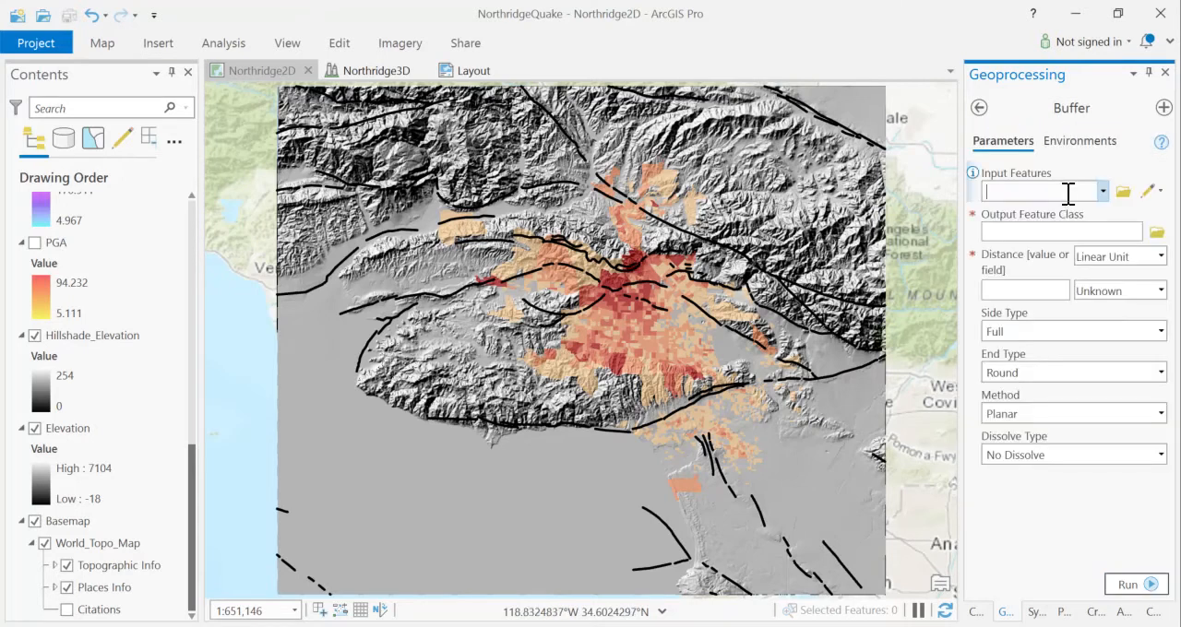
{"action": "left_click", "coordinate": [1103, 190]}
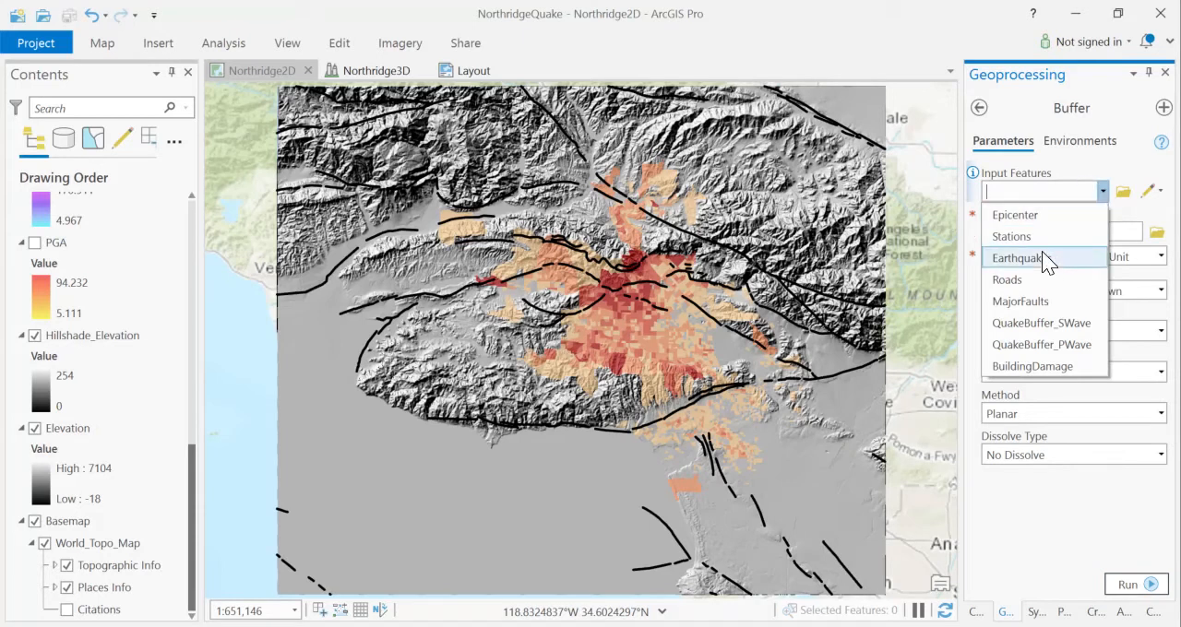
{"action": "left_click", "coordinate": [1041, 302]}
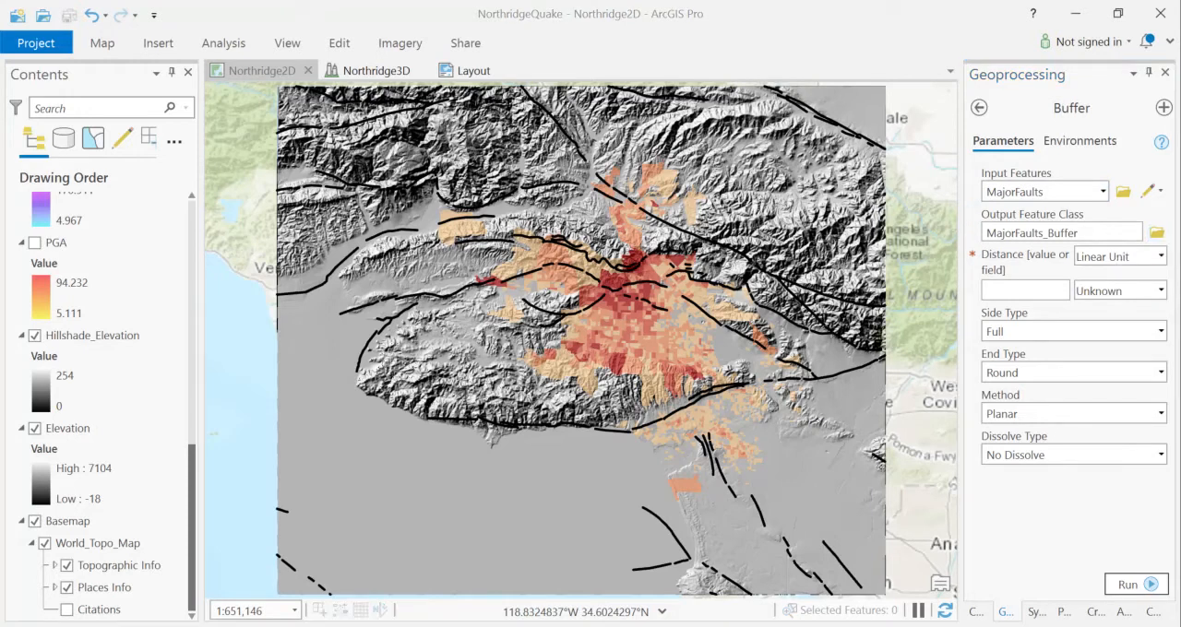
{"action": "left_click", "coordinate": [1157, 232]}
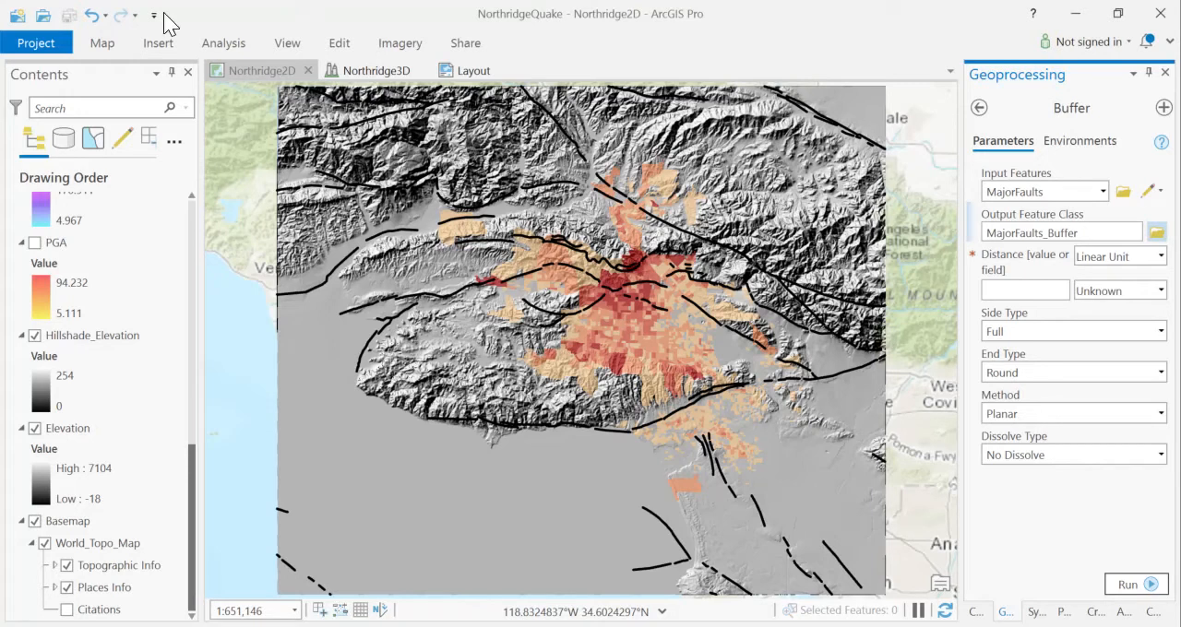
- Set the buffer distance to 0.5 miles, dissolve all output features into a single feature, and run the tool
{"action": "left_click", "coordinate": [1159, 291]}
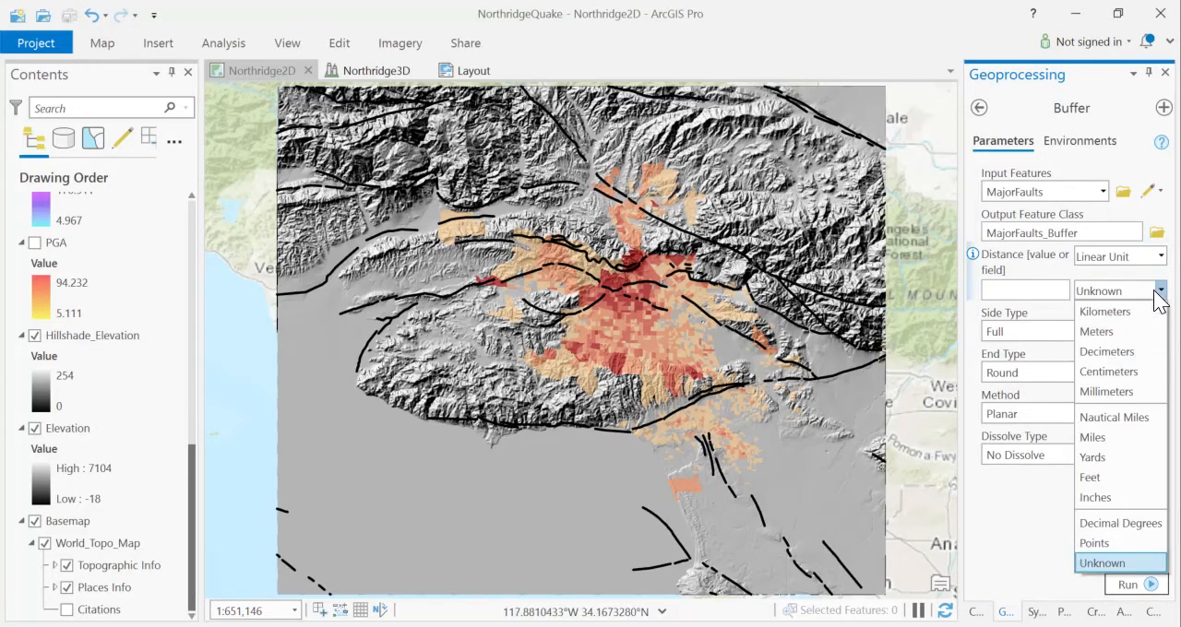
{"action": "left_click", "coordinate": [1104, 439]}
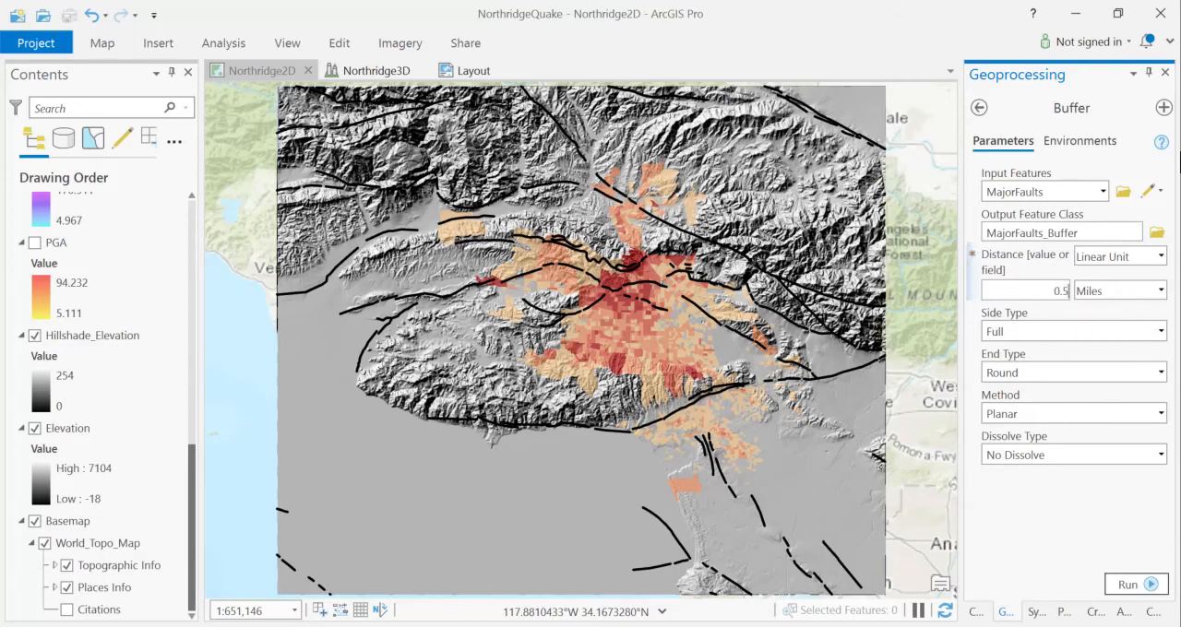
{"action": "left_click", "coordinate": [1075, 455]}
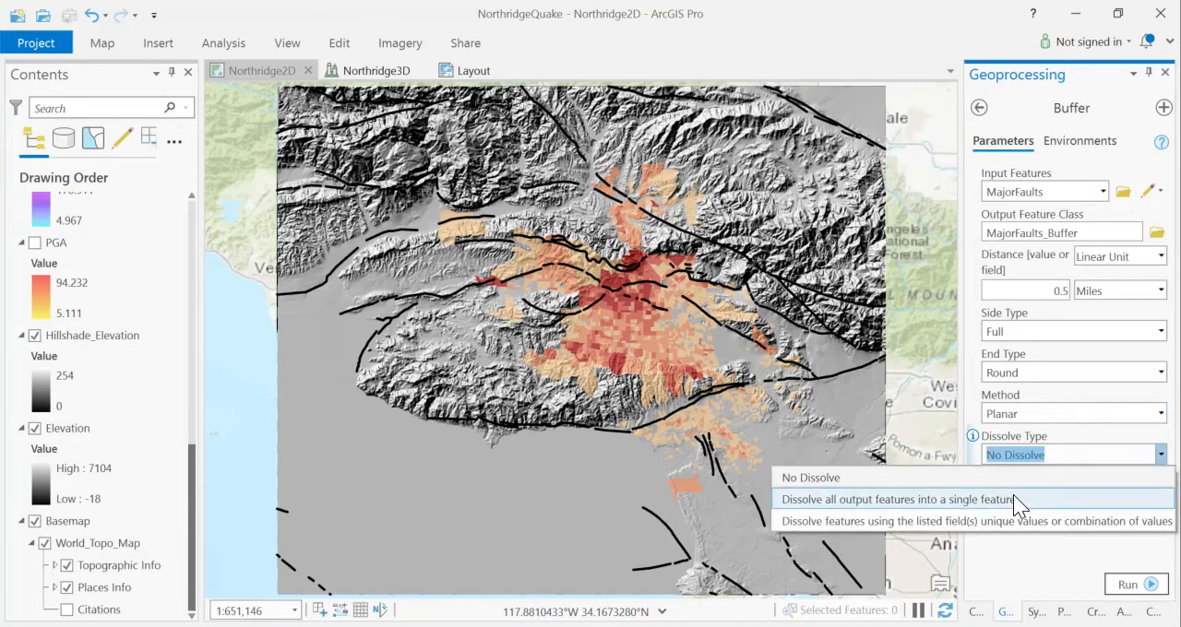
{"action": "left_click", "coordinate": [1013, 496]}
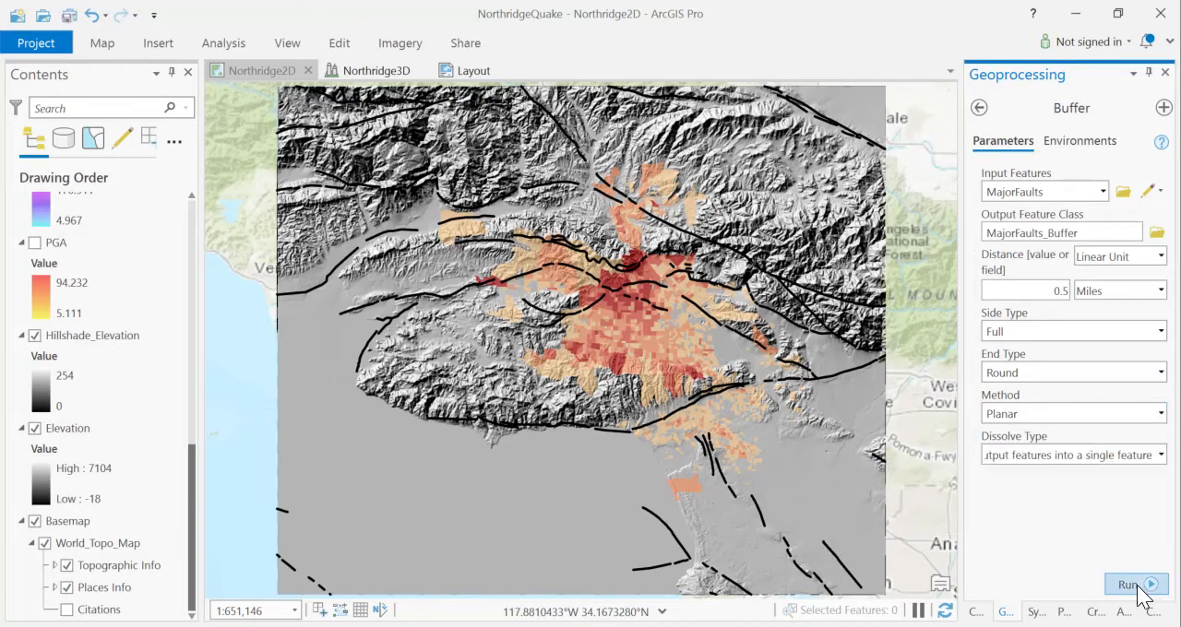
{"action": "left_click", "coordinate": [1139, 585]}
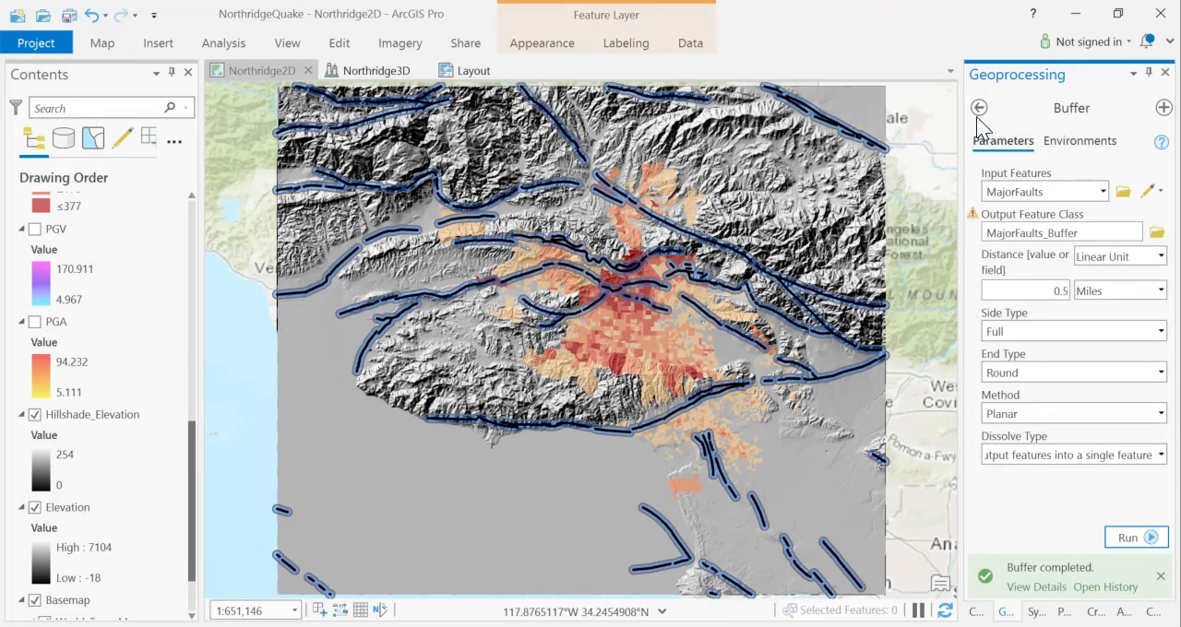
- Examine the project's maps, toolboxes, databases, layouts, styles and folders in the Catalog, collapsing each group
{"action": "left_click", "coordinate": [977, 612]}
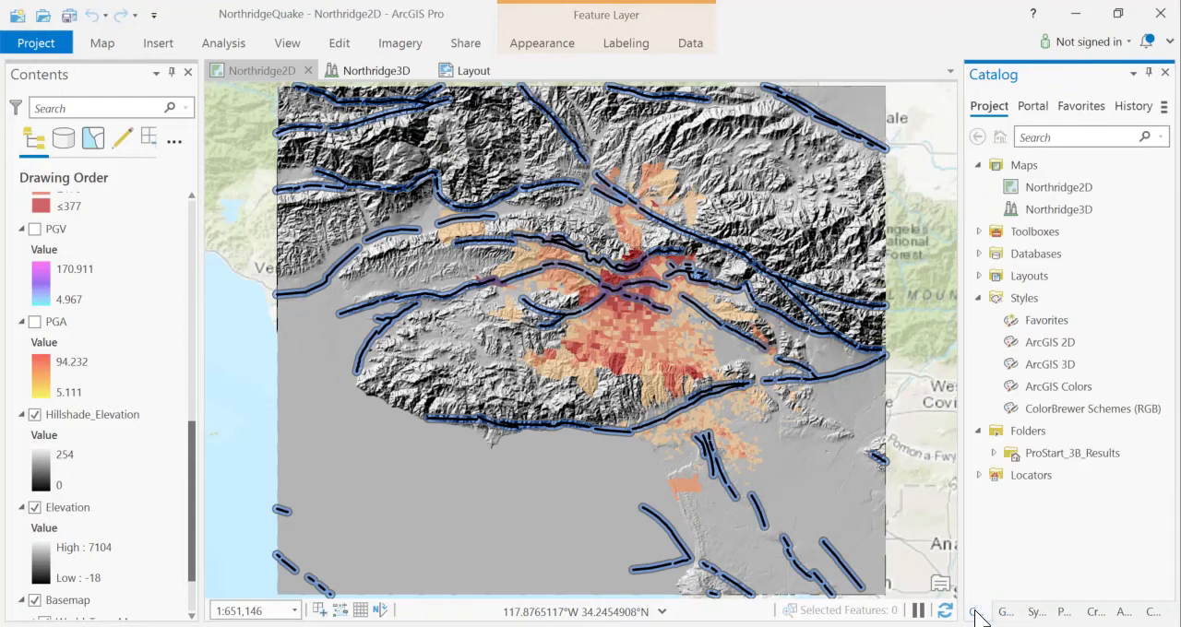
{"action": "left_click", "coordinate": [1014, 188]}
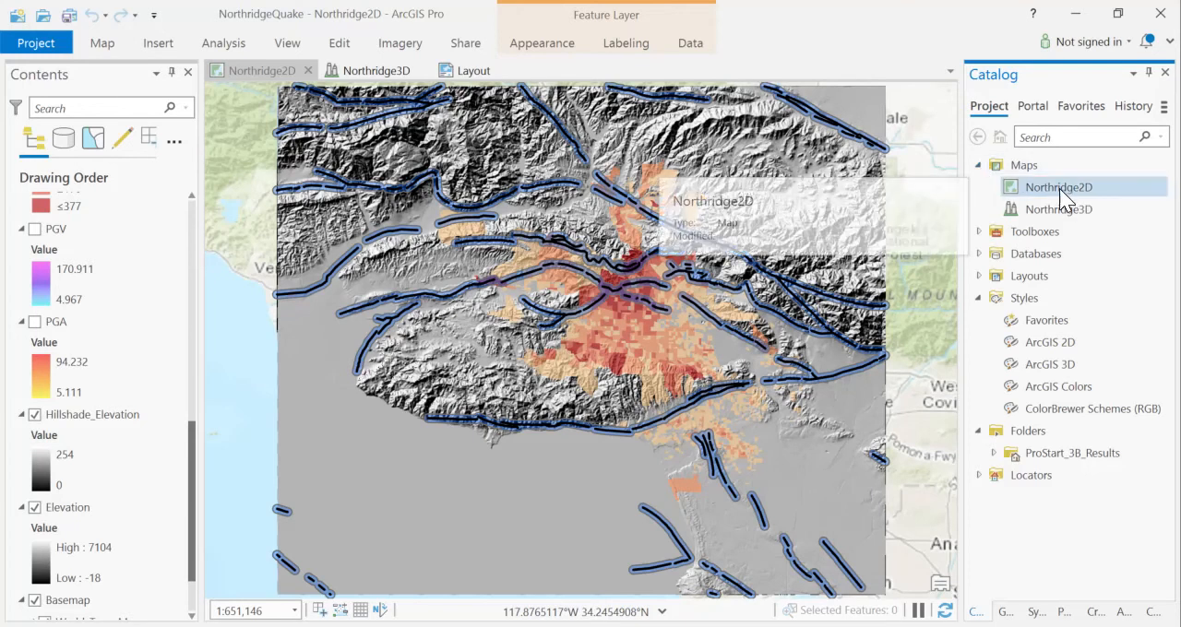
{"action": "left_click", "coordinate": [979, 165]}
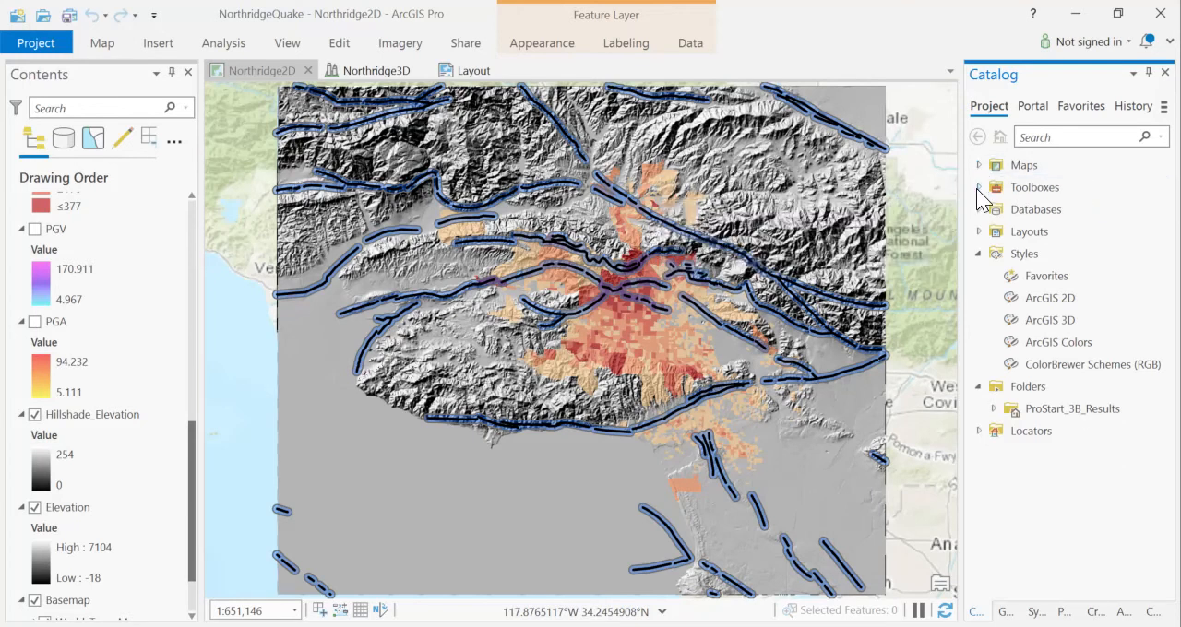
{"action": "left_click", "coordinate": [979, 187]}
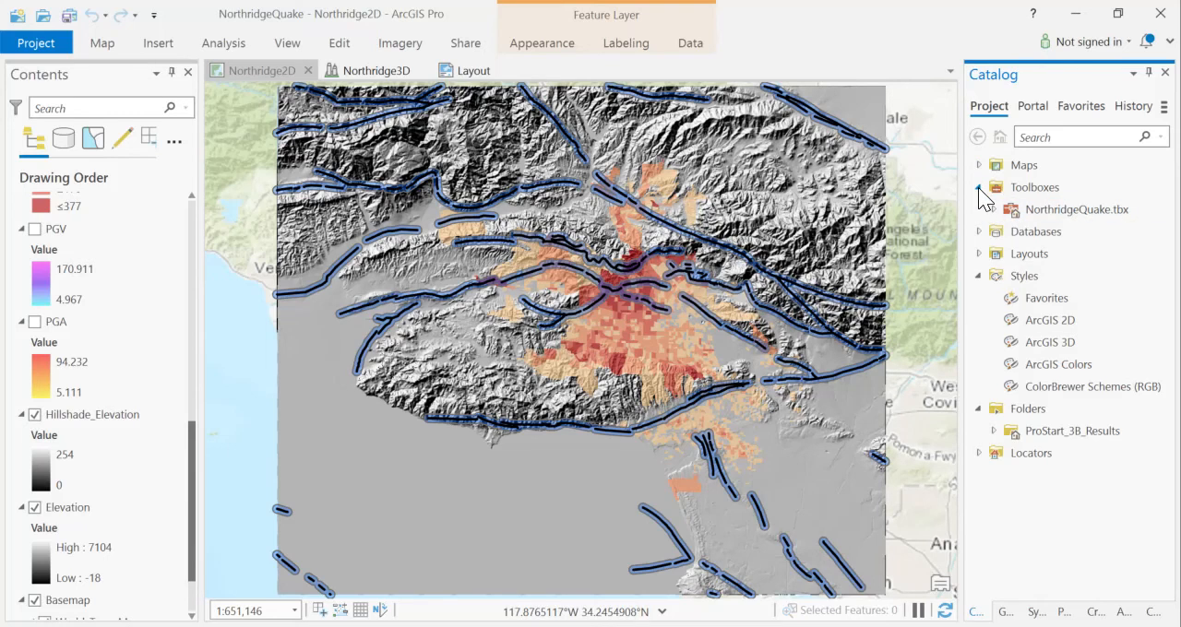
{"action": "left_click", "coordinate": [978, 188]}
{"action": "left_click", "coordinate": [978, 208]}
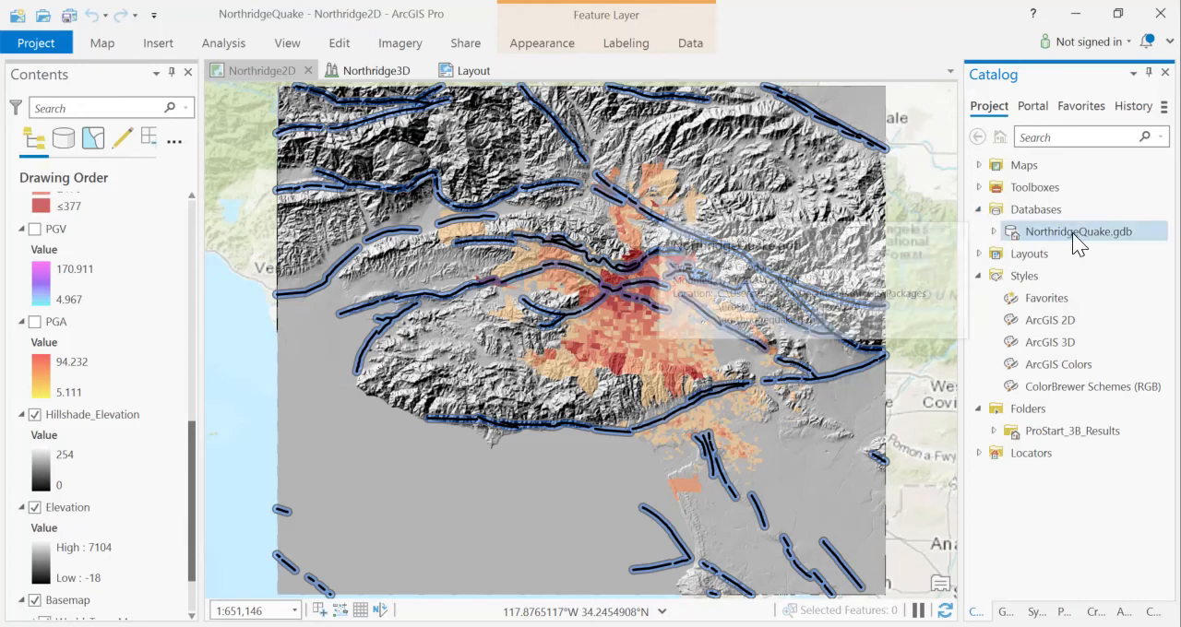
{"action": "left_click", "coordinate": [981, 206]}
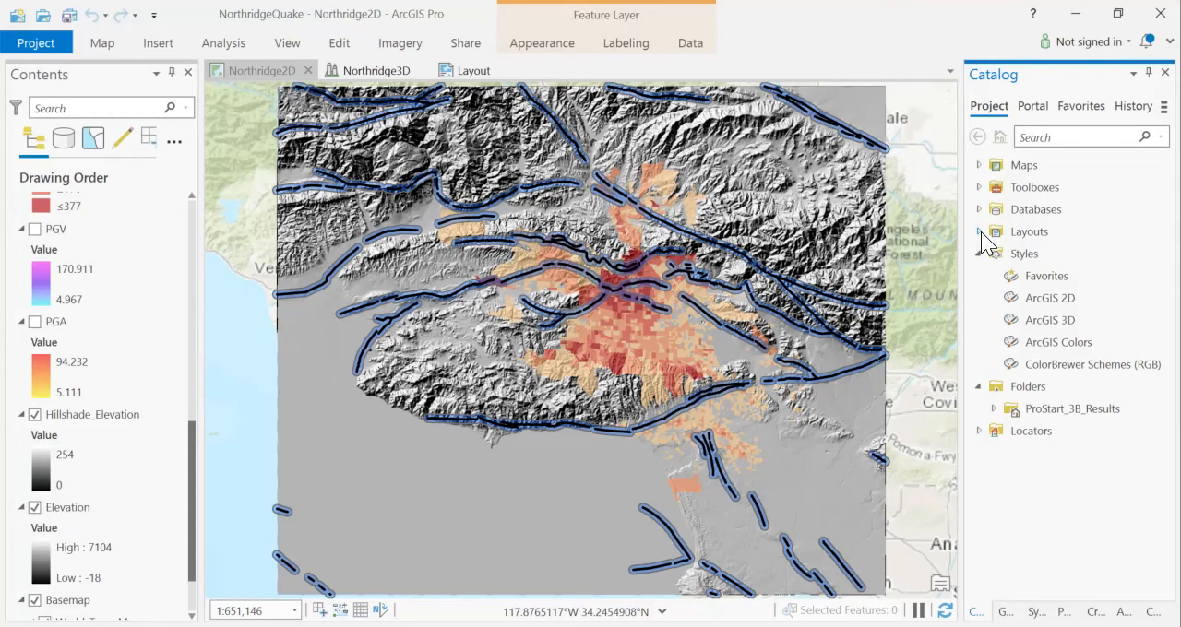
{"action": "left_click", "coordinate": [980, 232]}
{"action": "left_click", "coordinate": [980, 231]}
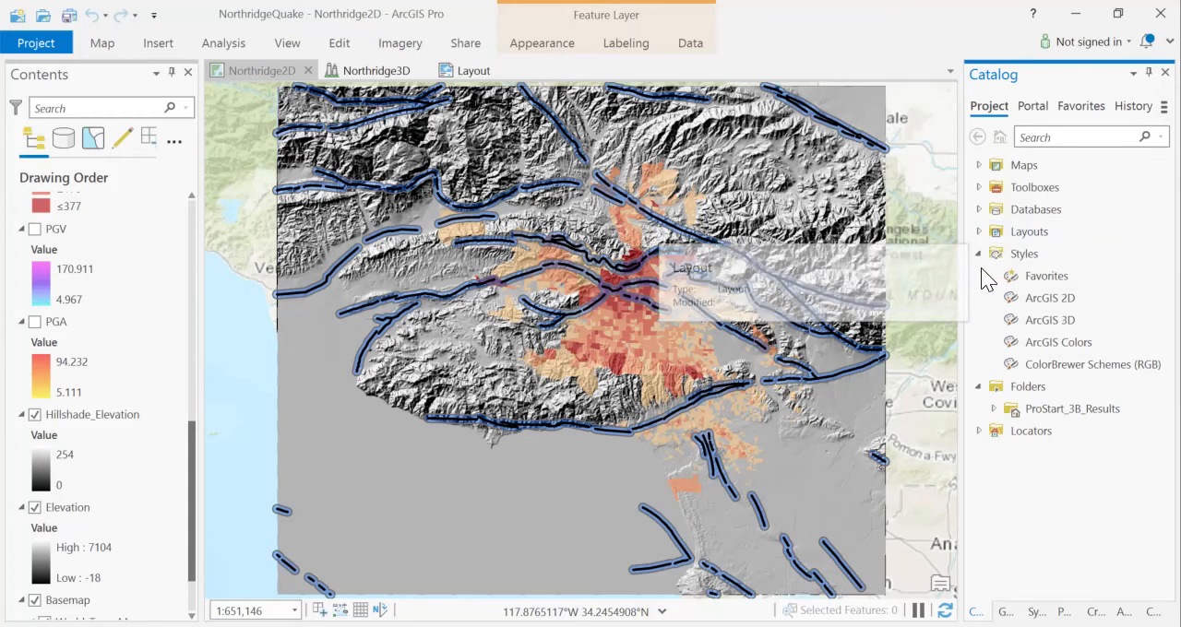
{"action": "left_click", "coordinate": [980, 253]}
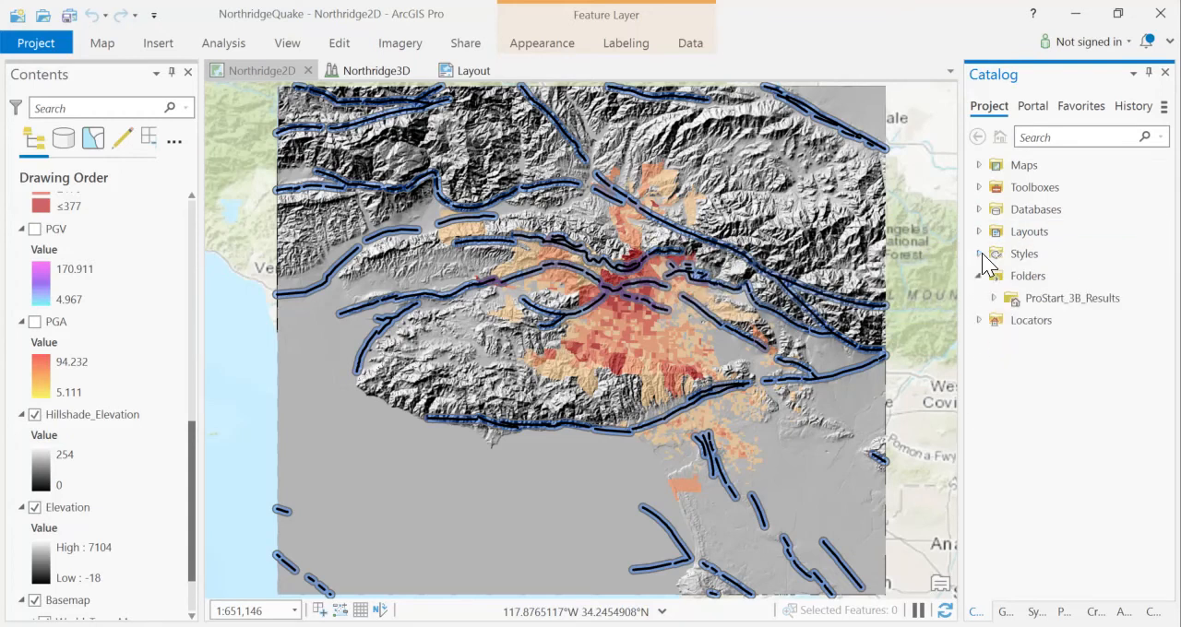
{"action": "left_click", "coordinate": [979, 277]}
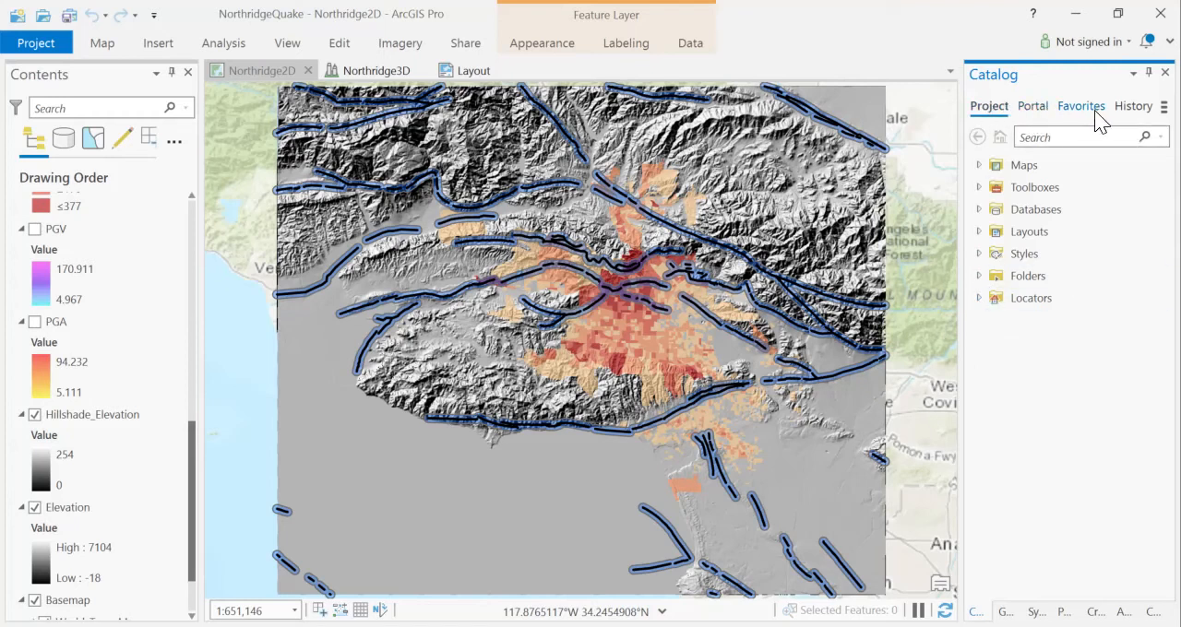
- View the parameters and messages of the Buffer run in the project's geoprocessing history
{"action": "left_click", "coordinate": [1136, 108]}
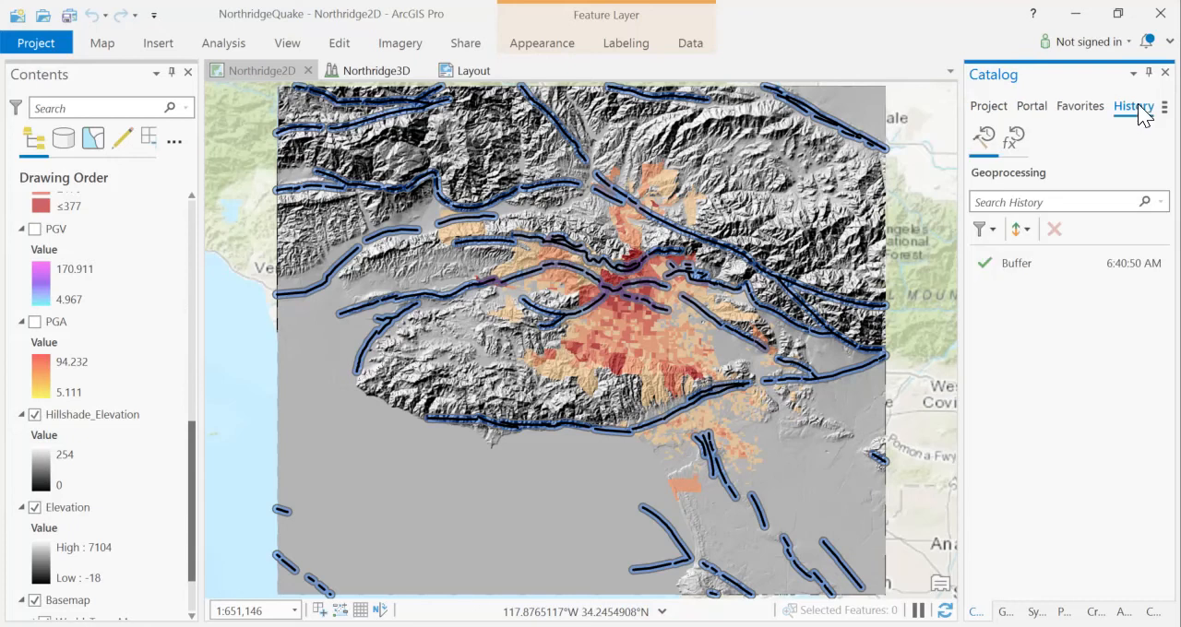
{"action": "mouse_move", "coordinate": [1023, 267]}
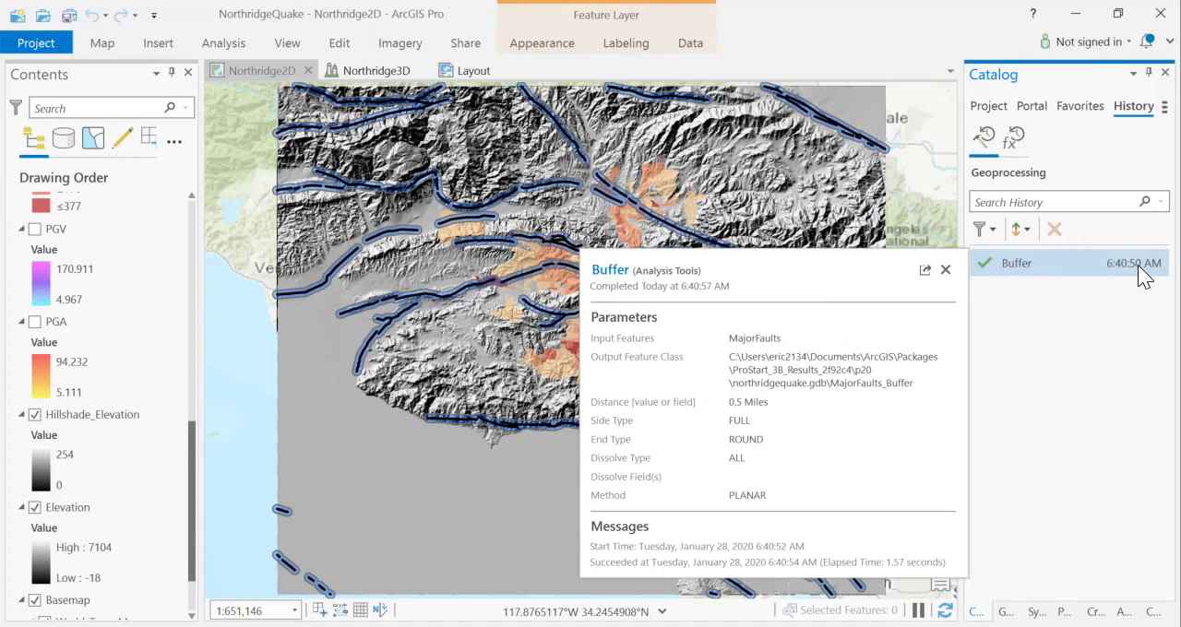
{"action": "left_click", "coordinate": [946, 269]}
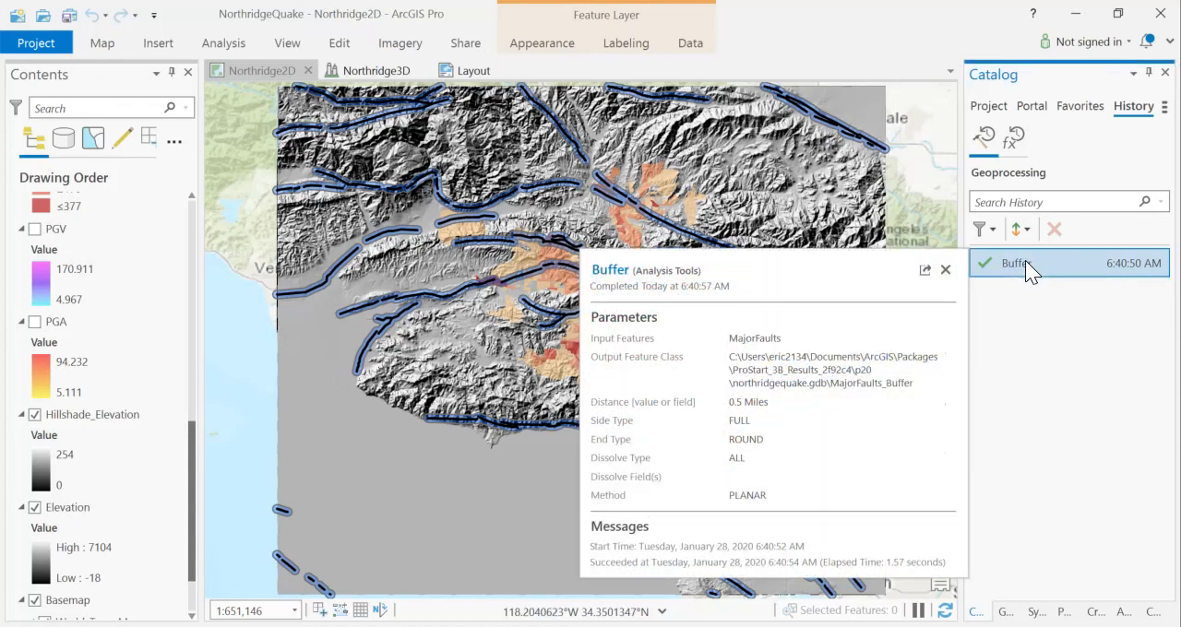
- Remove the Buffer entry from the geoprocessing history and return to the project's item list
{"action": "right_click", "coordinate": [1025, 260]}
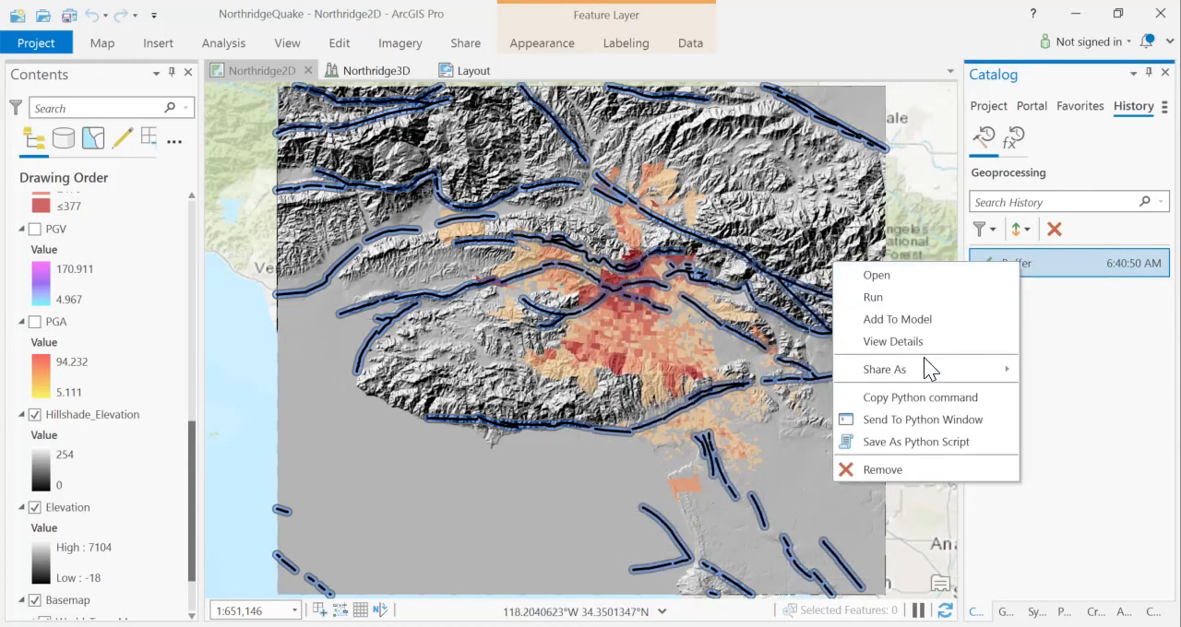
{"action": "left_click", "coordinate": [903, 469]}
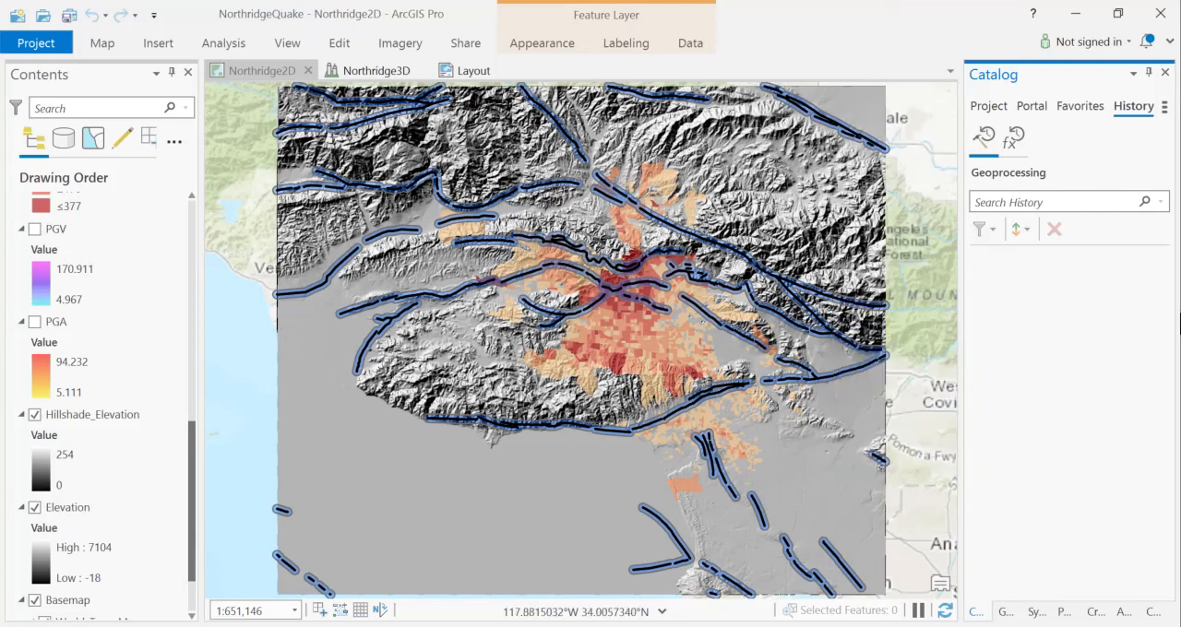
{"action": "left_click", "coordinate": [997, 108]}
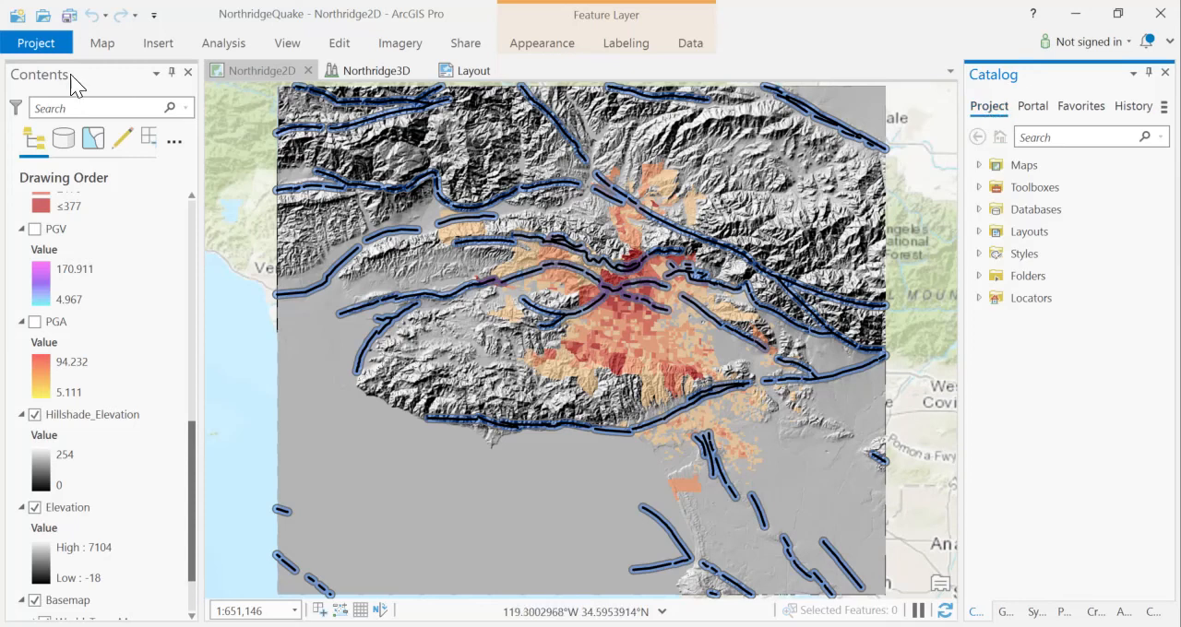
- Review the project packaging settings, including the Include History Items option, and recheck the geoprocessing history in the Catalog
{"action": "left_click", "coordinate": [466, 46]}
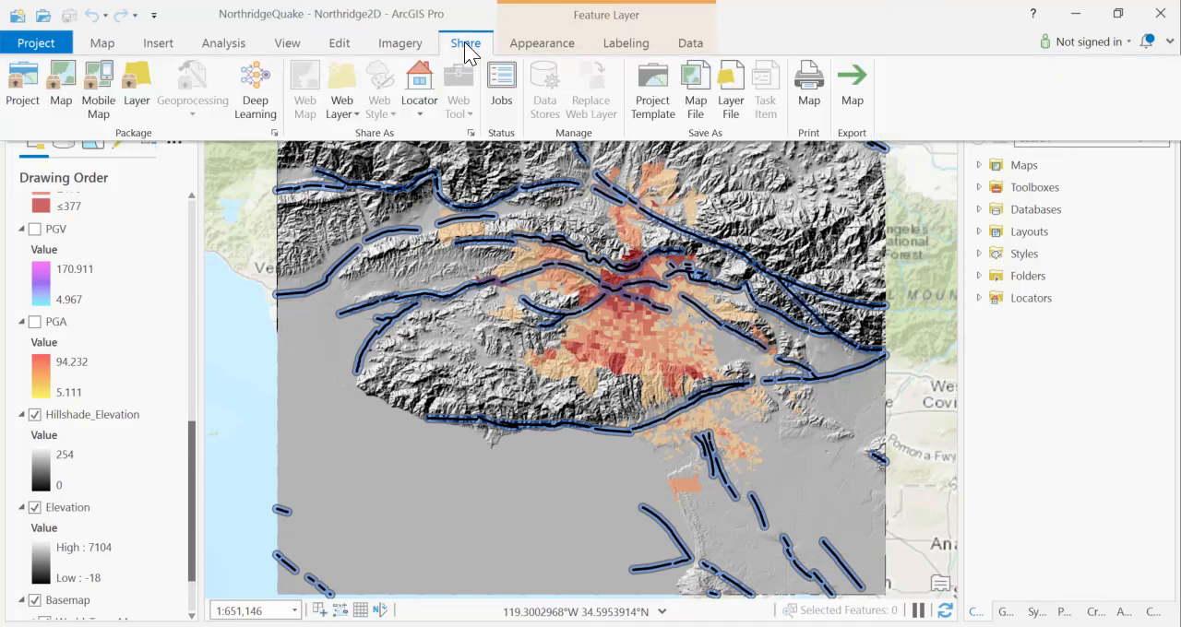
{"action": "left_click", "coordinate": [27, 78]}
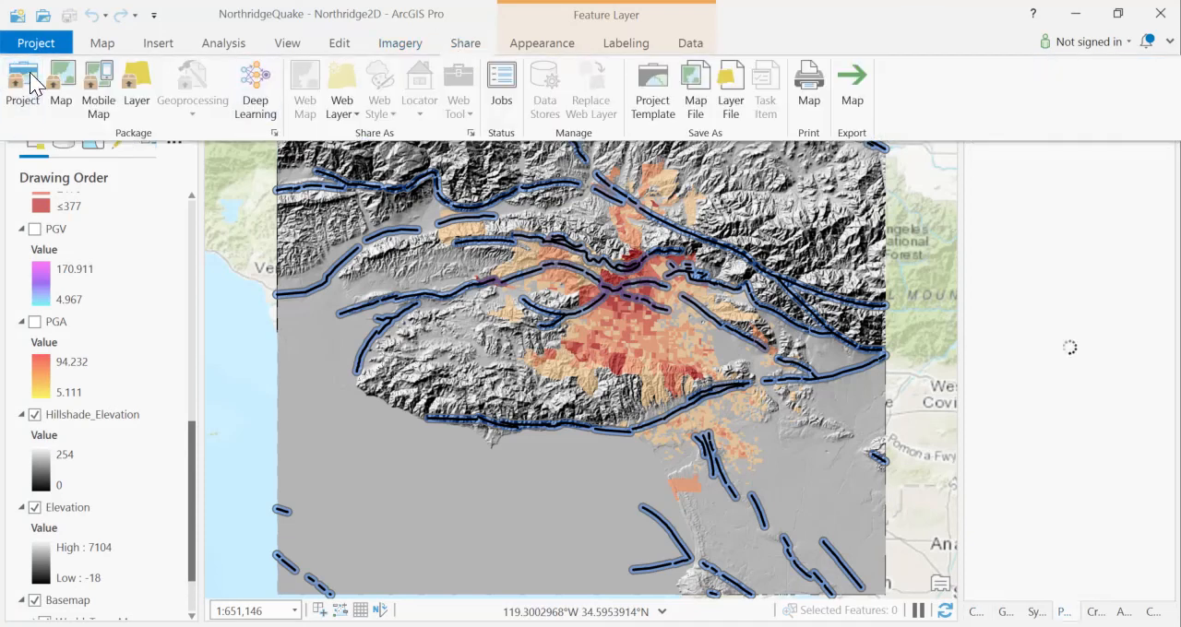
{"action": "left_click", "coordinate": [1009, 366]}
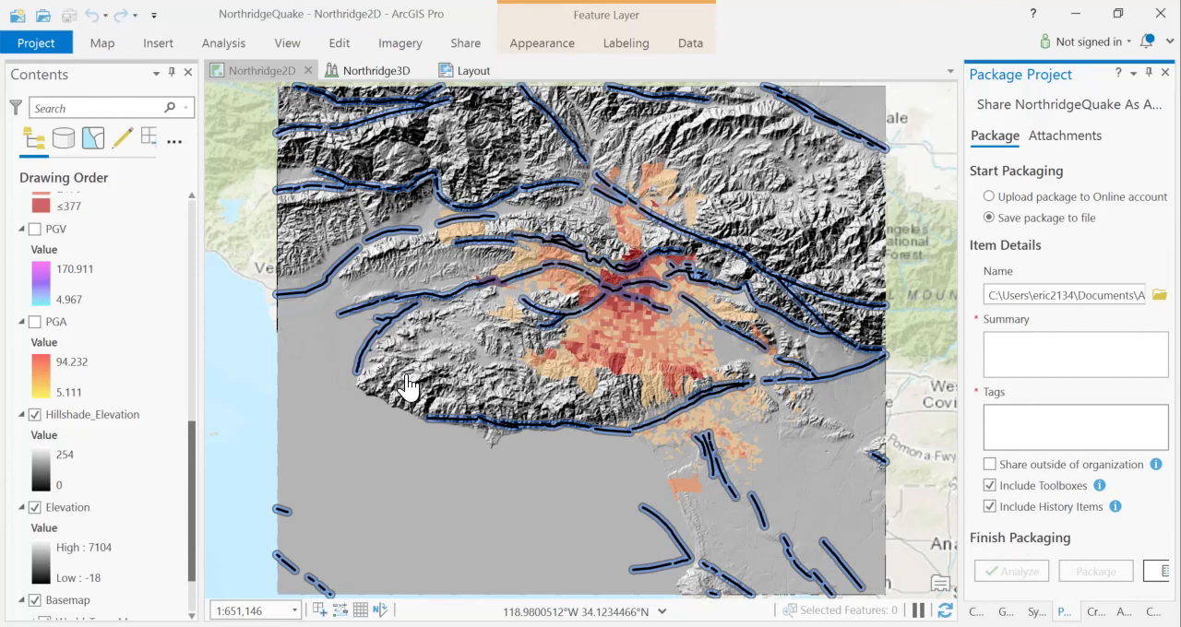
{"action": "left_click", "coordinate": [974, 611]}
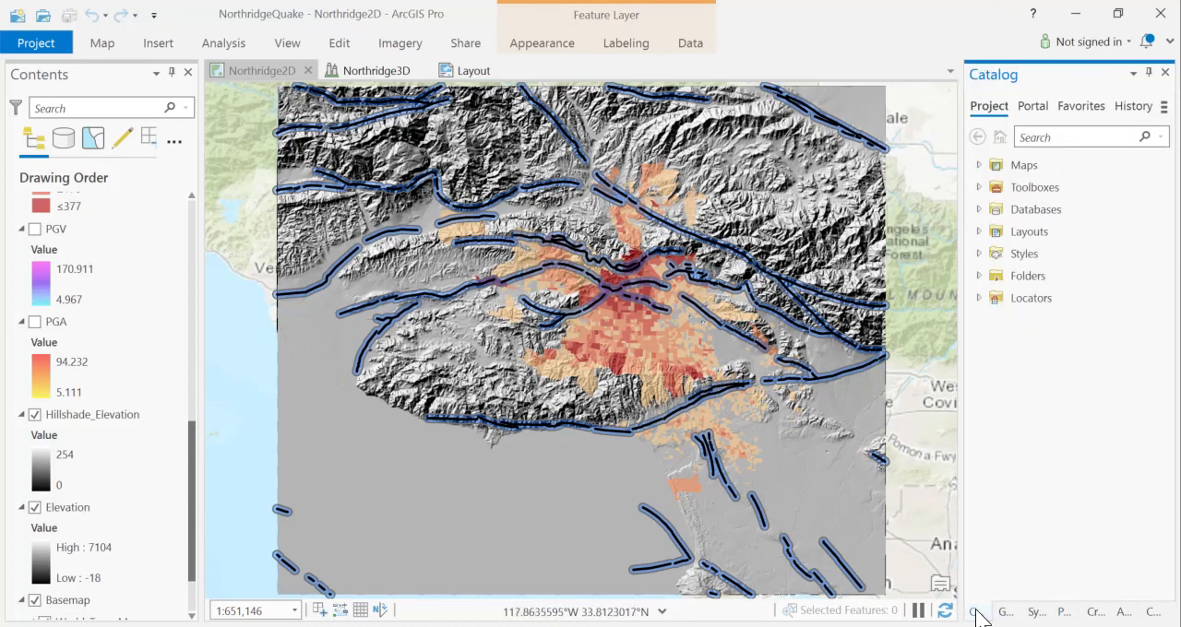
{"action": "left_click", "coordinate": [1131, 107]}
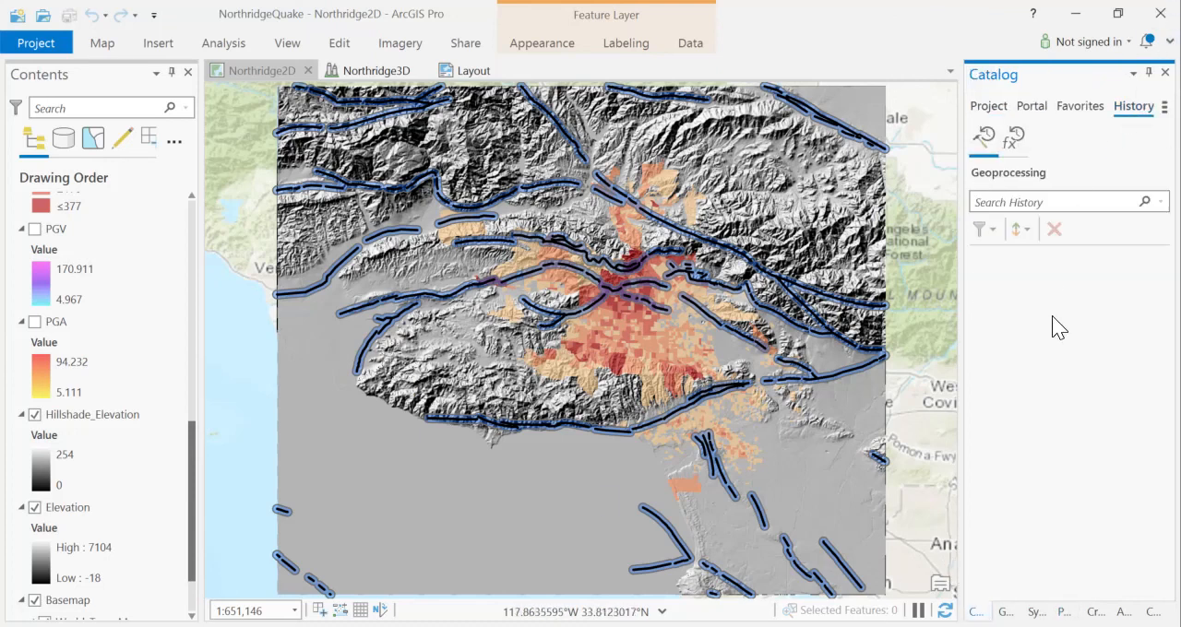